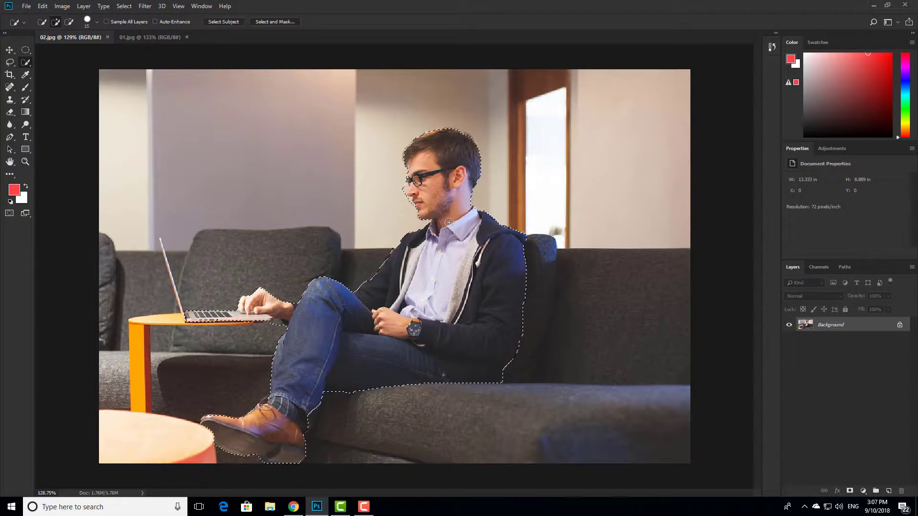
Step: Enlarge the Quick Selection brush to 35 and invert the seated man's selection so that the background is selected
key("bracketright")
key("bracketright")
key("bracketright")
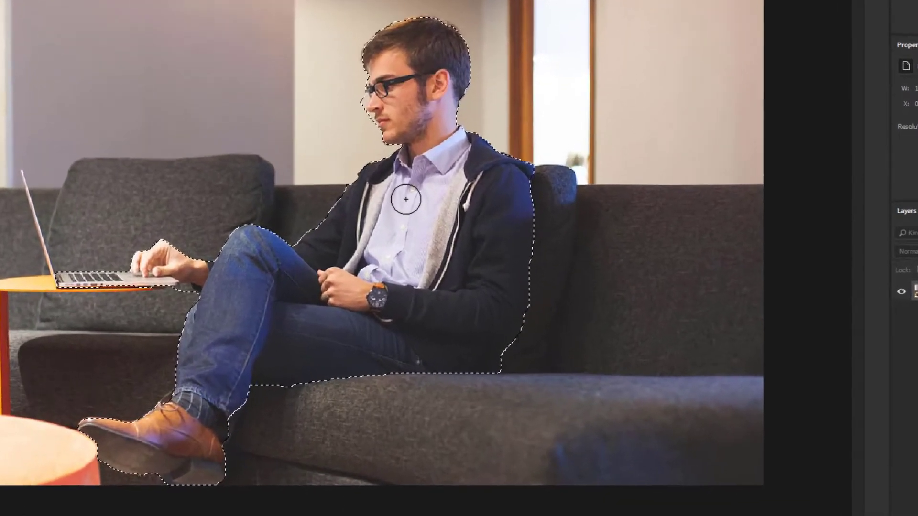
right_click(445, 243)
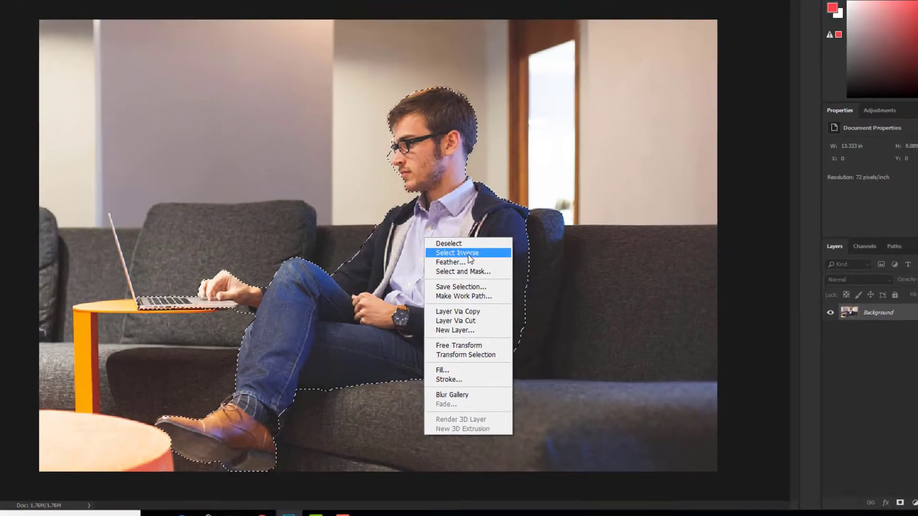
left_click(458, 211)
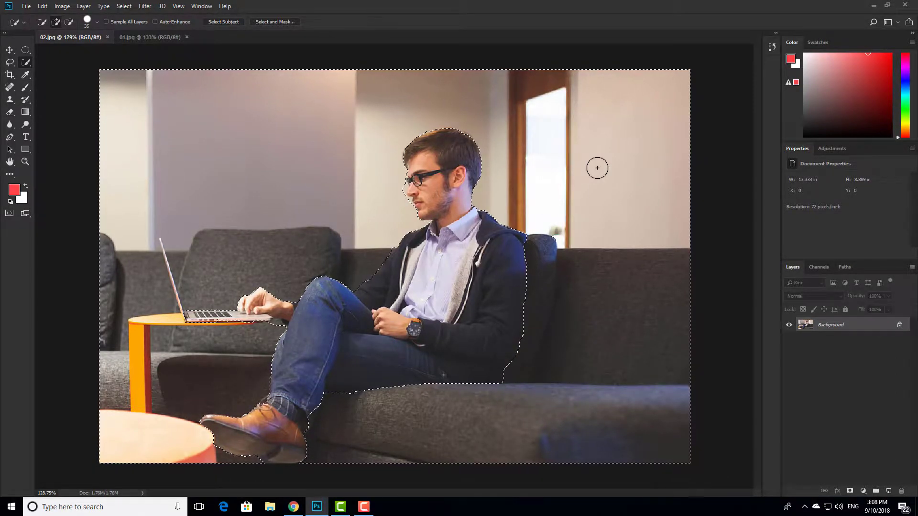
key("bracketright")
key("bracketright")
key("bracketright")
key("bracketright")
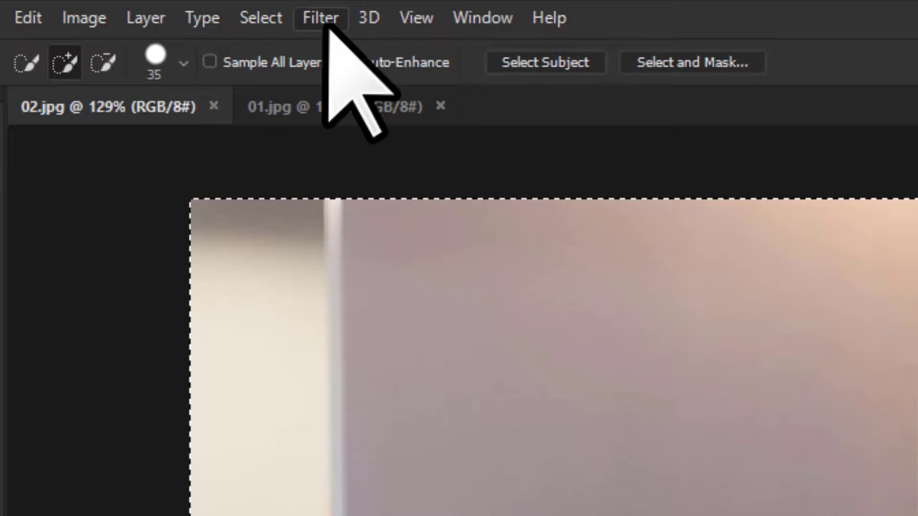
Step: Apply a Tilt-Shift blur to the selected background, adjusting its lower blur boundary and centring it around the man's torso, and clear the selection
left_click(321, 21)
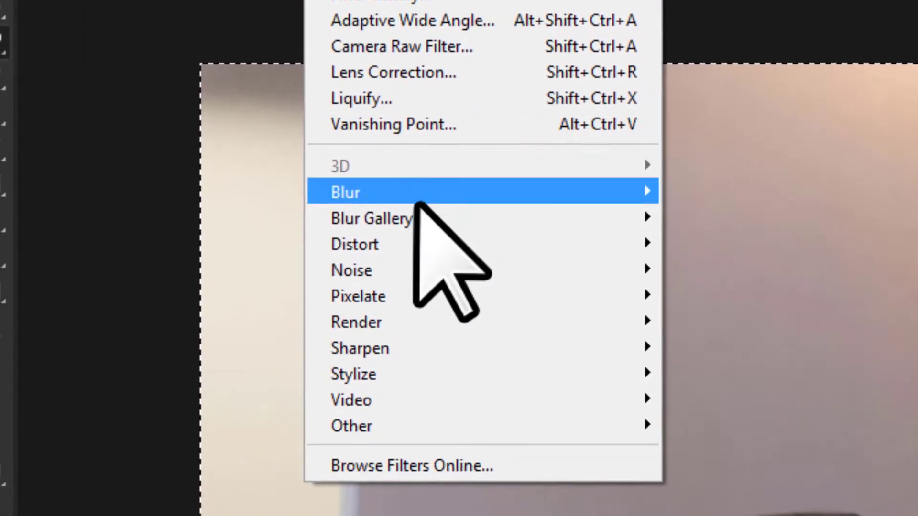
mouse_move(391, 353)
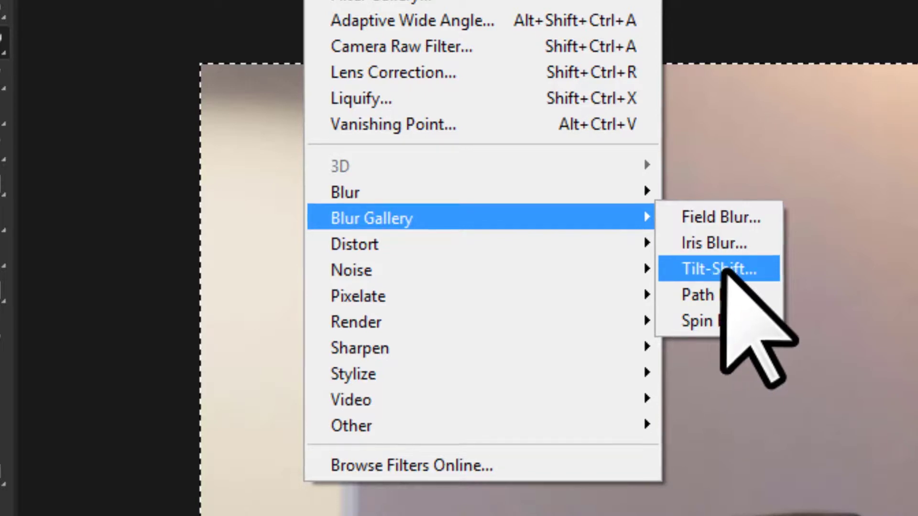
left_click(670, 255)
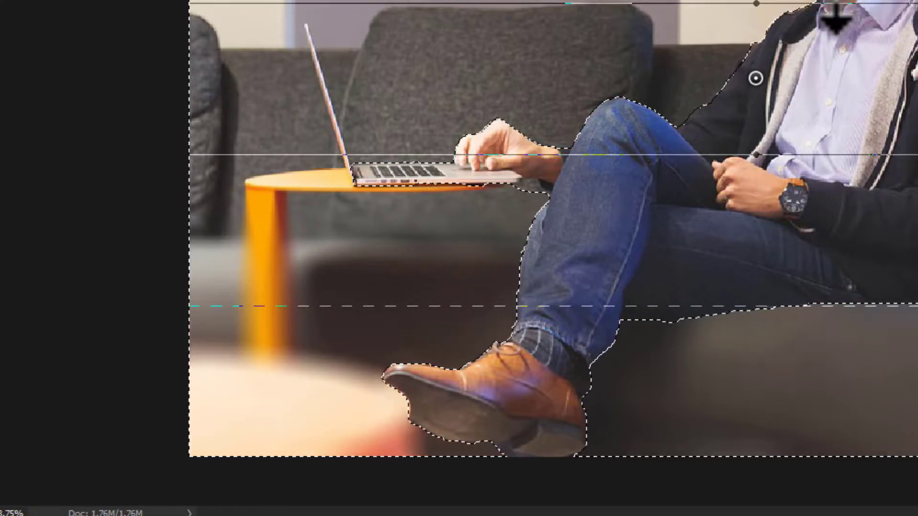
left_click_drag(419, 307, 418, 333)
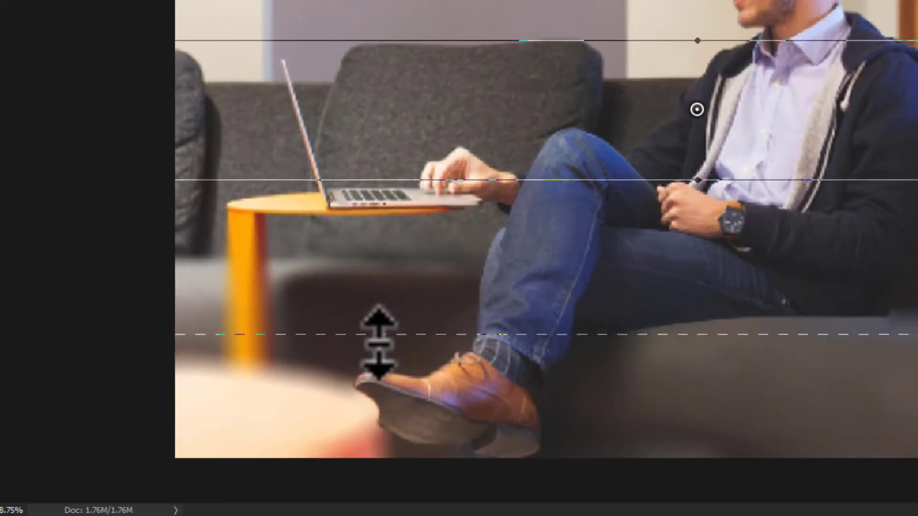
left_click_drag(362, 350, 429, 323)
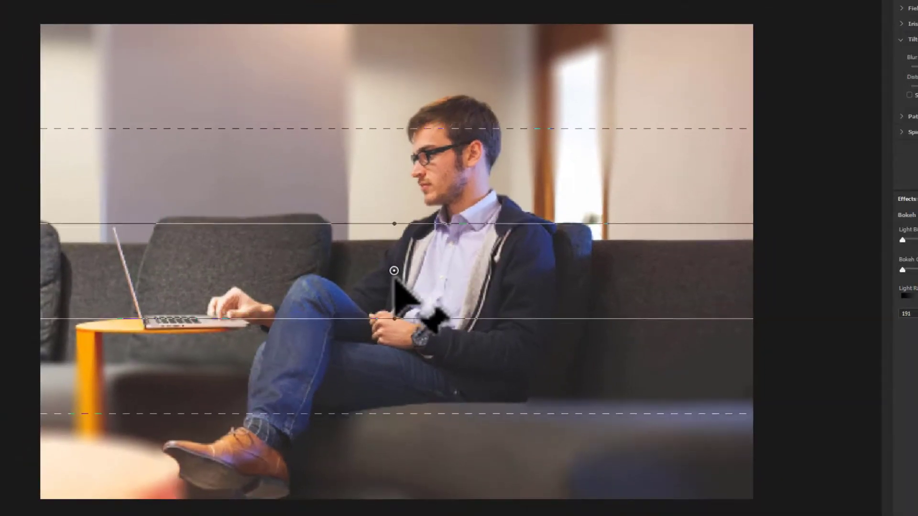
left_click_drag(430, 287, 393, 346)
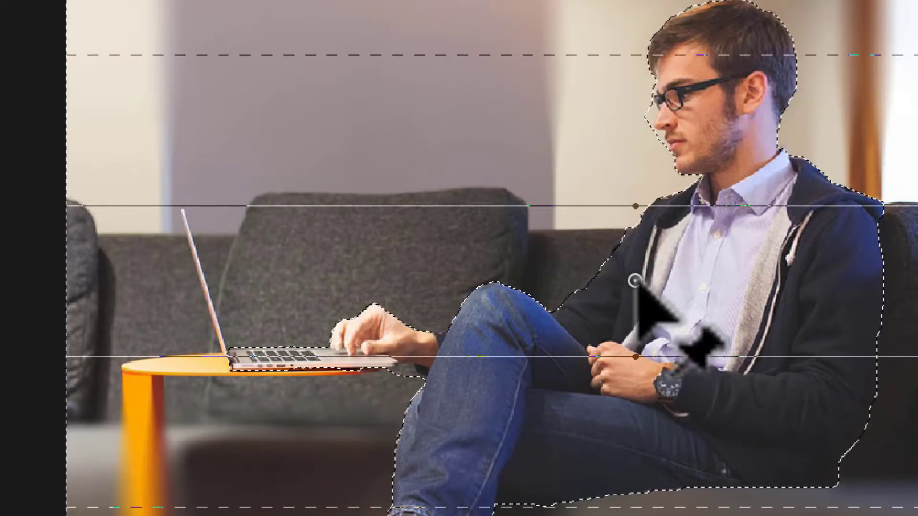
left_click_drag(639, 281, 639, 267)
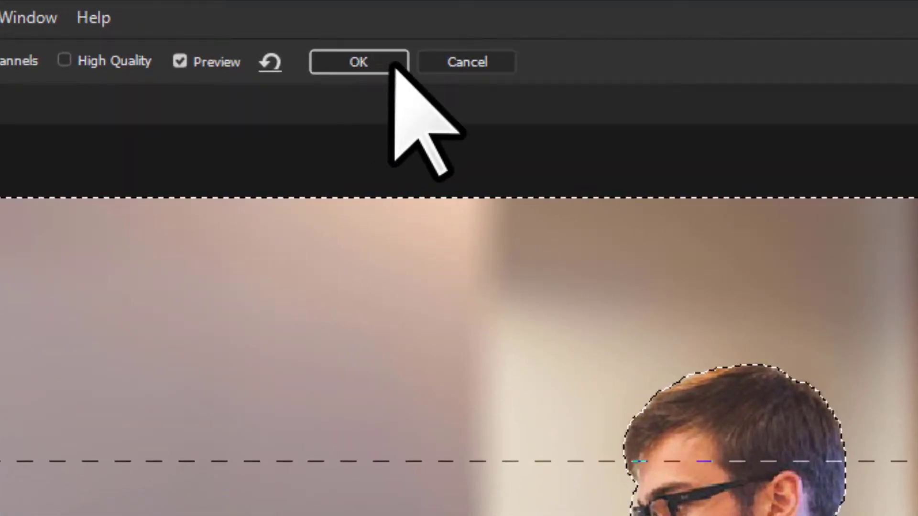
left_click(356, 63)
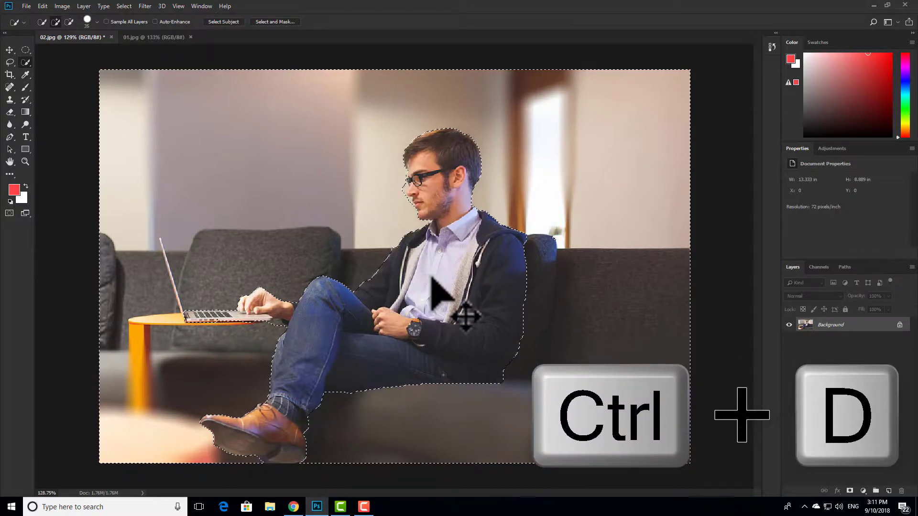
key("ctrl+d")
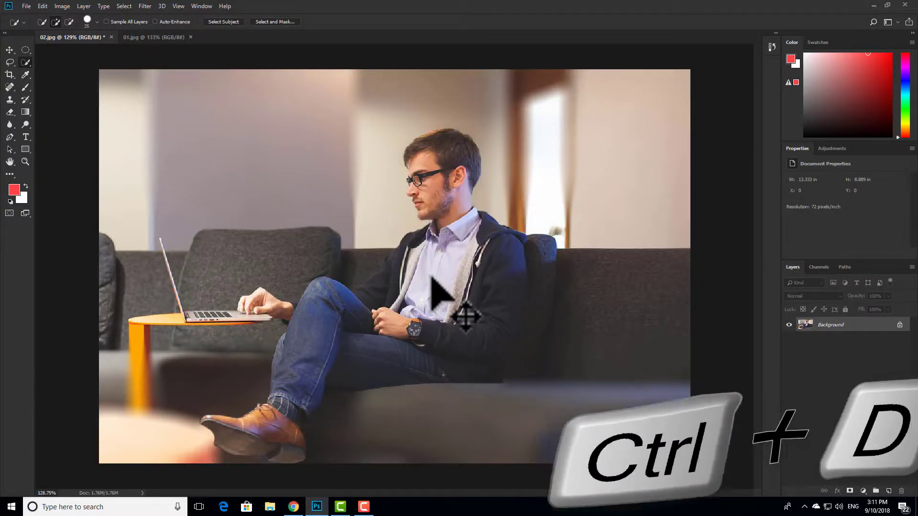
left_click(9, 50)
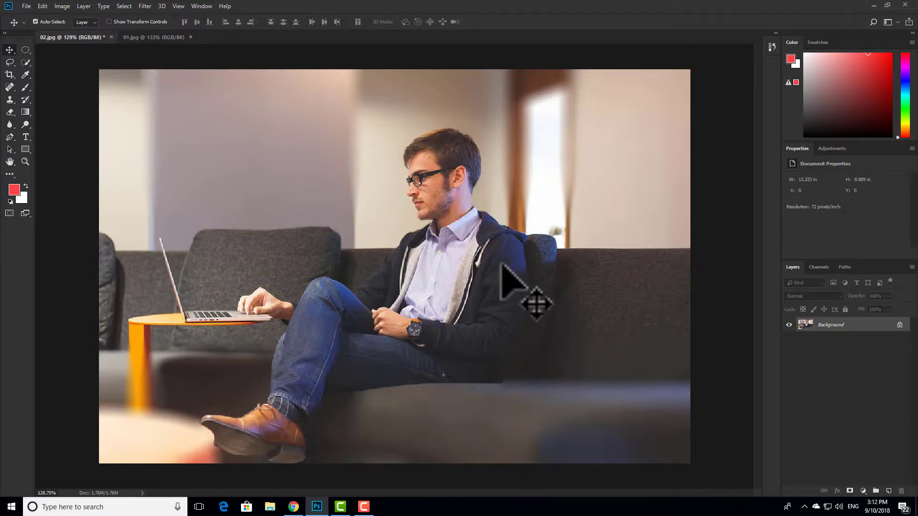
Step: Inspect the blurred background and the edges around the man in 02.jpg at several magnifications
scroll(404, 192, "down", 2)
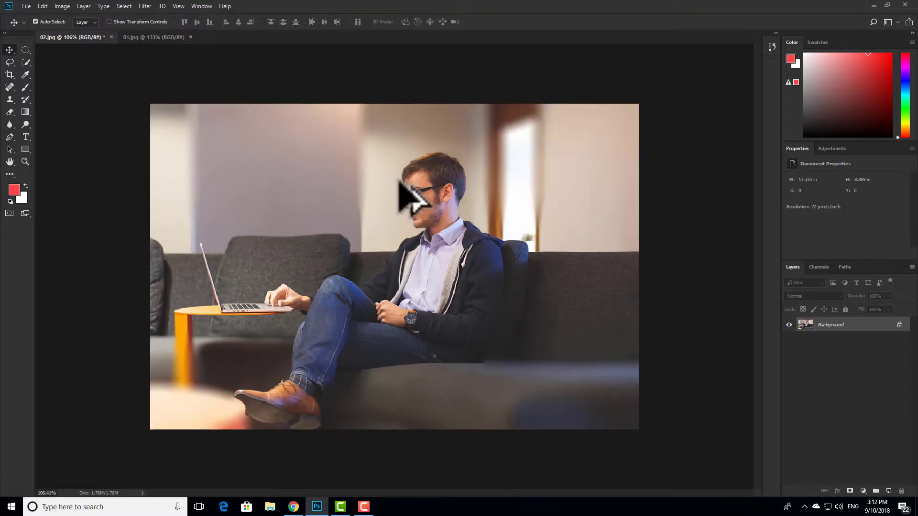
scroll(447, 245, "up", 3)
scroll(442, 244, "down", 2)
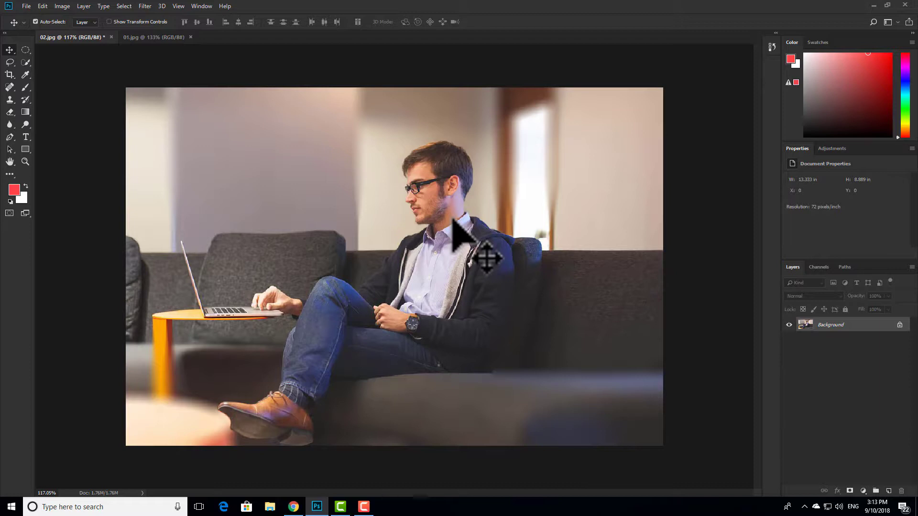
scroll(420, 153, "up", 3)
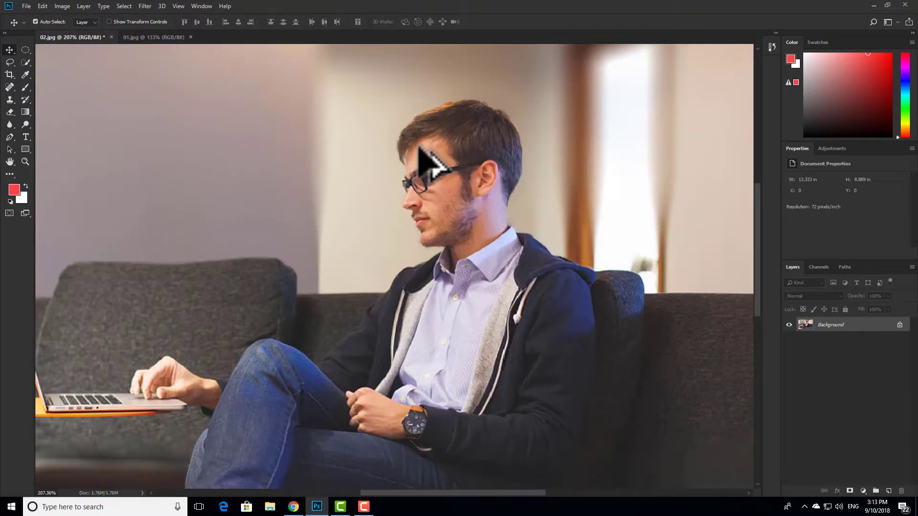
scroll(419, 149, "down", 2)
scroll(419, 148, "up", 2)
left_click_drag(263, 306, 371, 293)
scroll(528, 317, "down", 2)
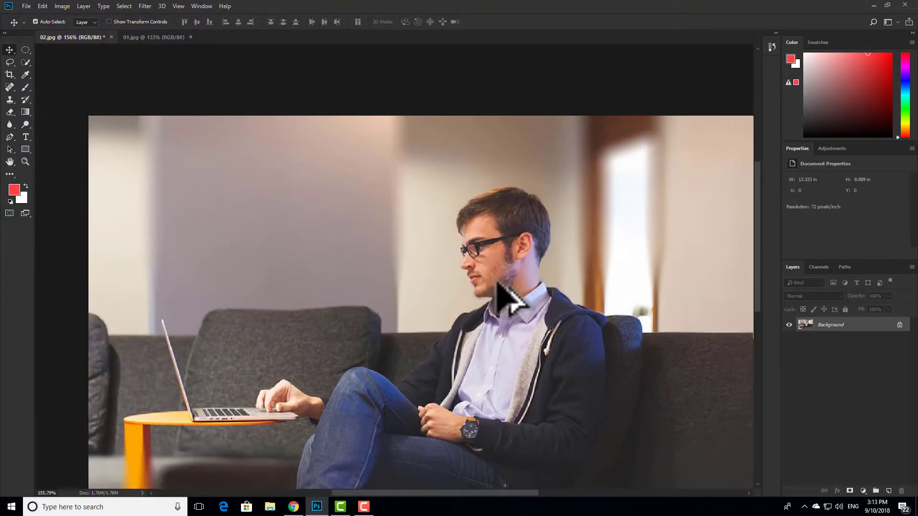
left_click_drag(529, 321, 502, 287)
scroll(512, 308, "down", 2)
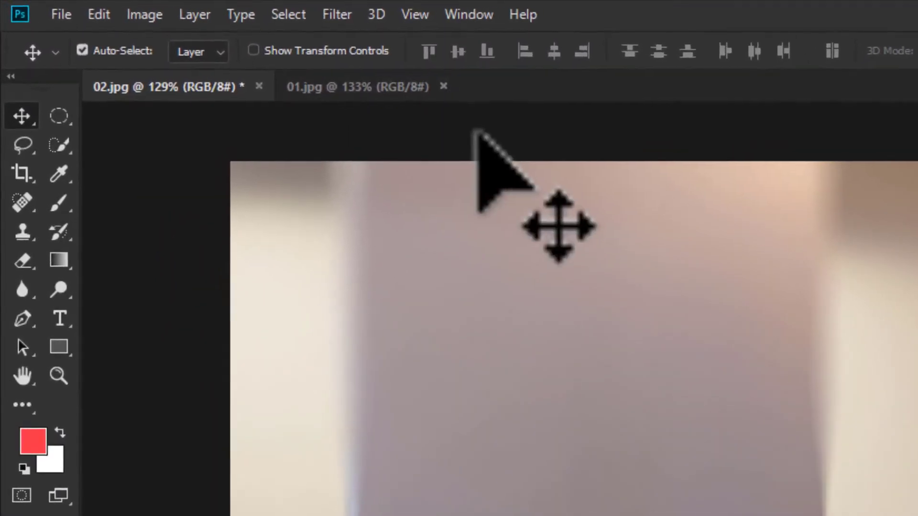
Step: Switch to 01.jpg and look over the seated man and the yellow sofa around him
left_click(375, 91)
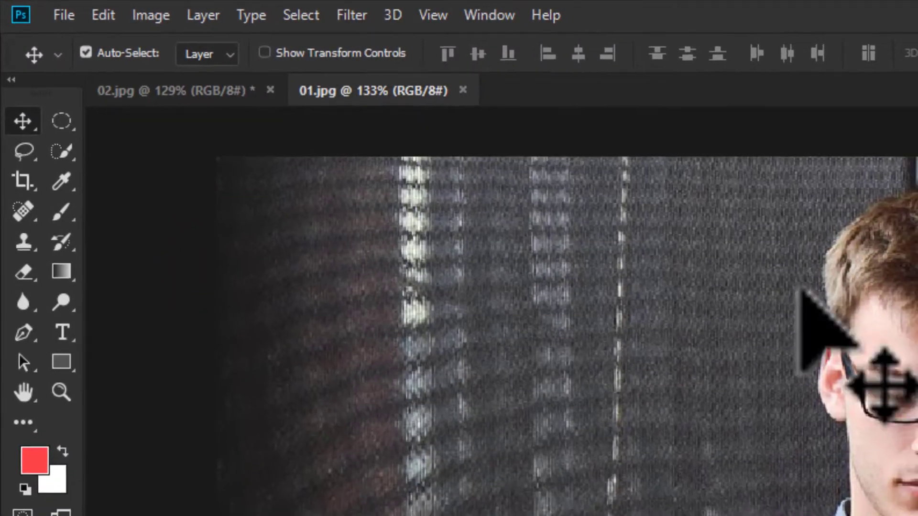
scroll(902, 416, "down", 2)
scroll(914, 443, "up", 3)
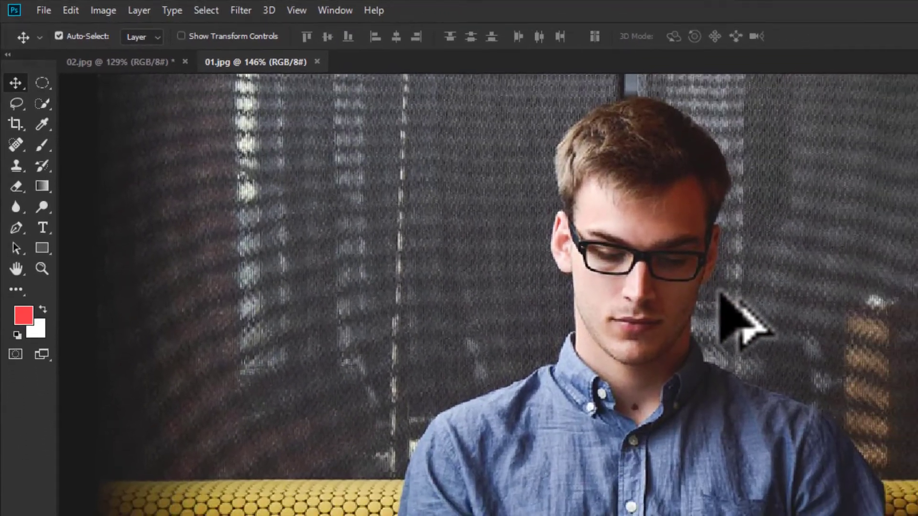
scroll(719, 293, "down", 2)
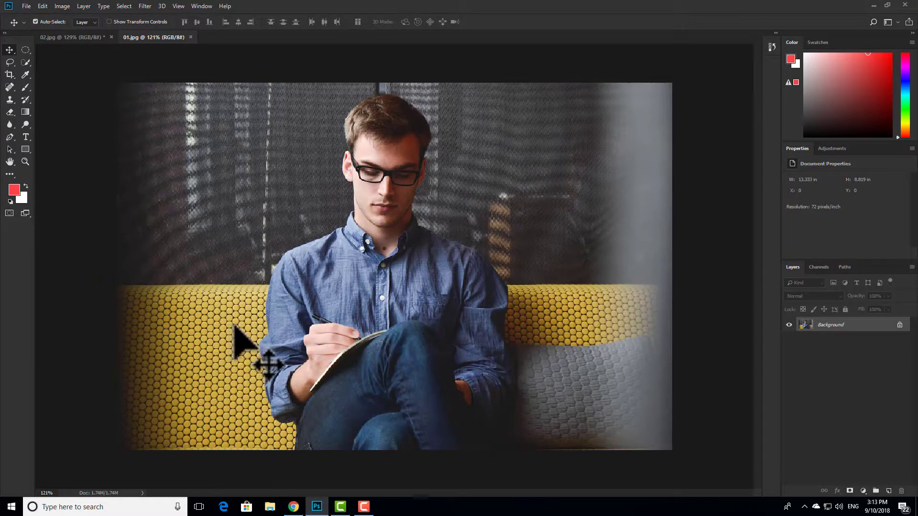
scroll(226, 324, "up", 7)
scroll(230, 322, "down", 7)
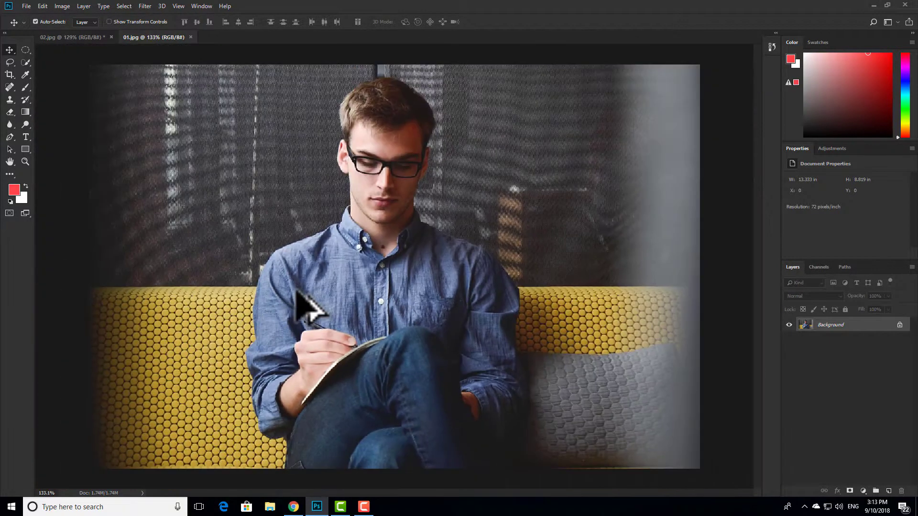
Step: Select the seated man using Quick Selection at brush size 70, subtract the stray sofa areas, and invert the selection to the background
left_click(26, 63)
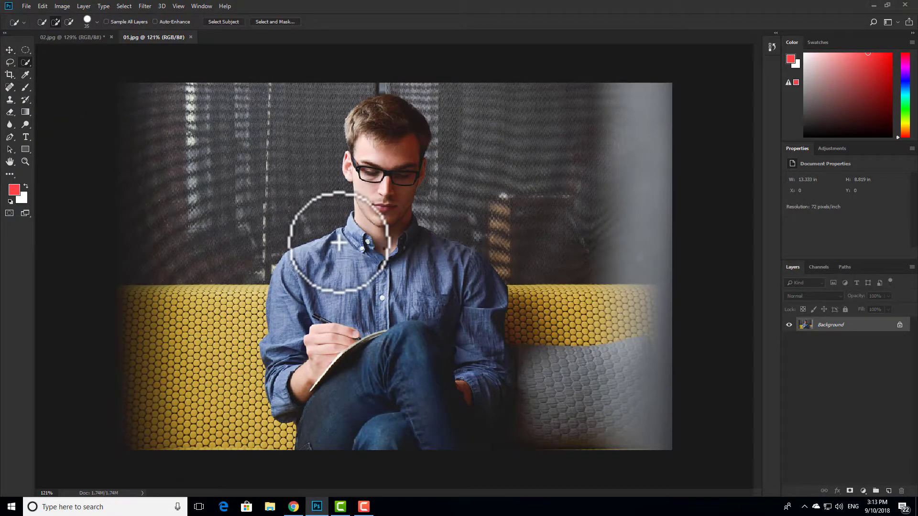
key("bracketright")
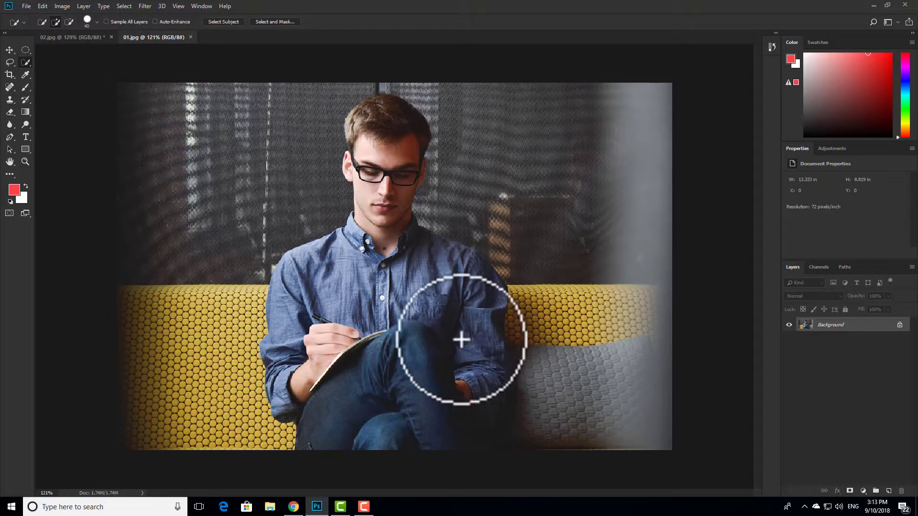
key("bracketright")
key("bracketright")
key("bracketright")
key("bracketright")
mouse_move(390, 425)
left_mouse_down()
mouse_move(383, 371)
mouse_move(392, 362)
mouse_move(449, 416)
mouse_move(453, 393)
left_mouse_up()
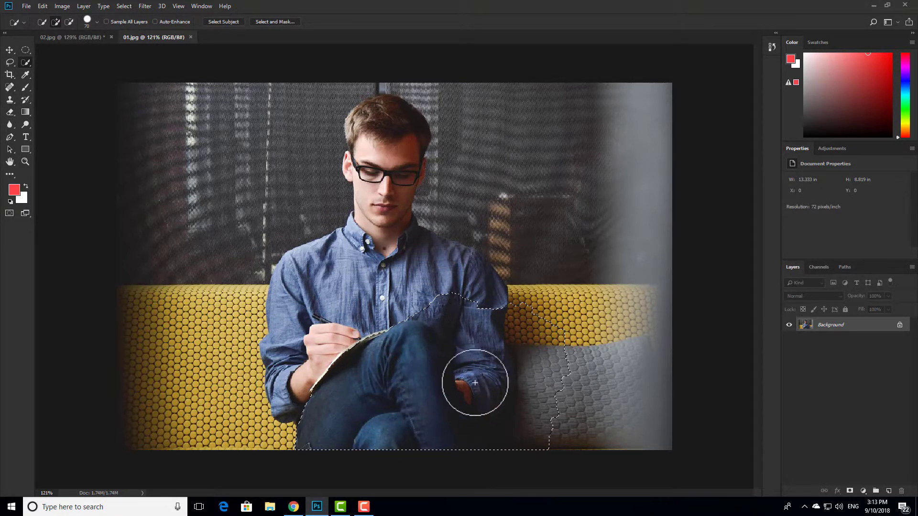
key("alt")
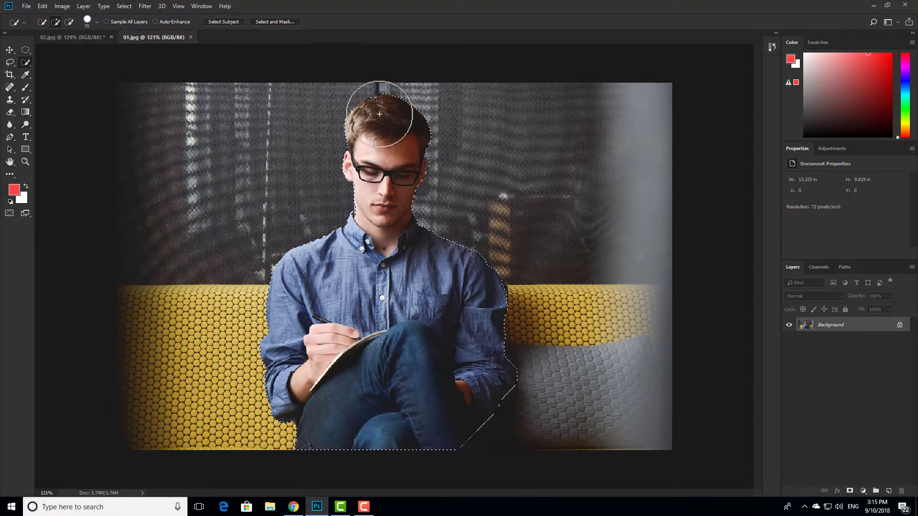
scroll(388, 117, "up", 6)
left_click_drag(391, 122, 385, 172)
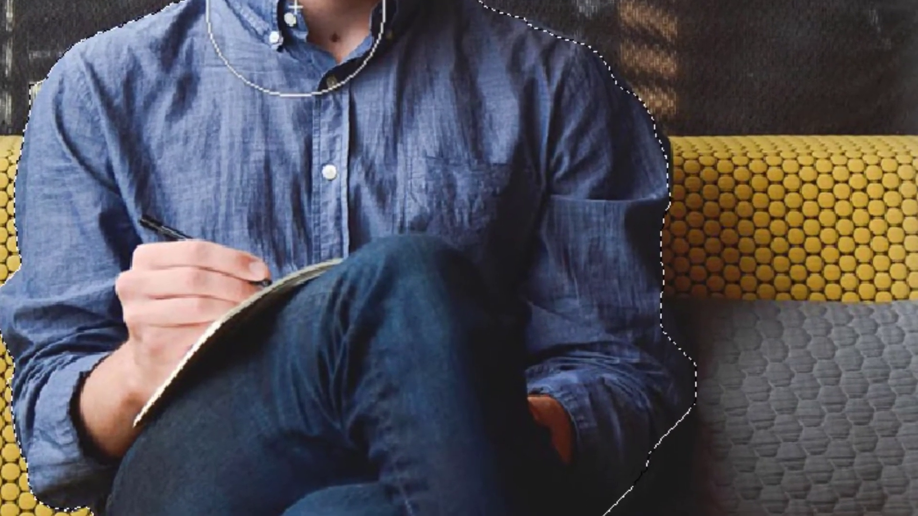
right_click(314, 66)
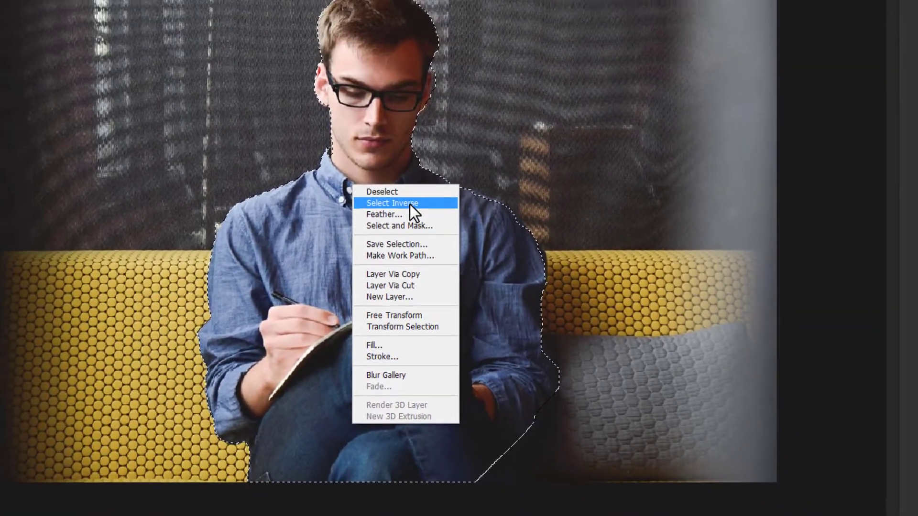
left_click(404, 125)
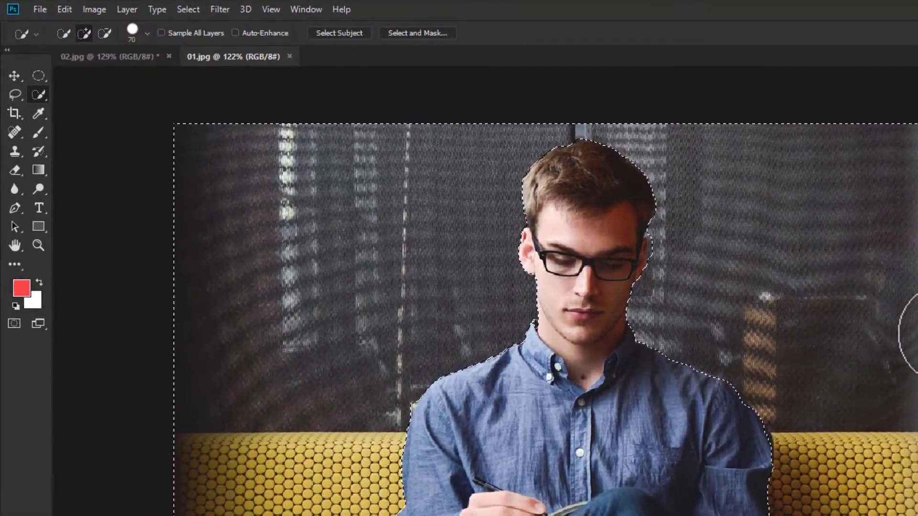
Step: Apply a 15 px Tilt-Shift blur to the selected background with its centre moved down to the man's lap, and clear the selection
left_click(220, 9)
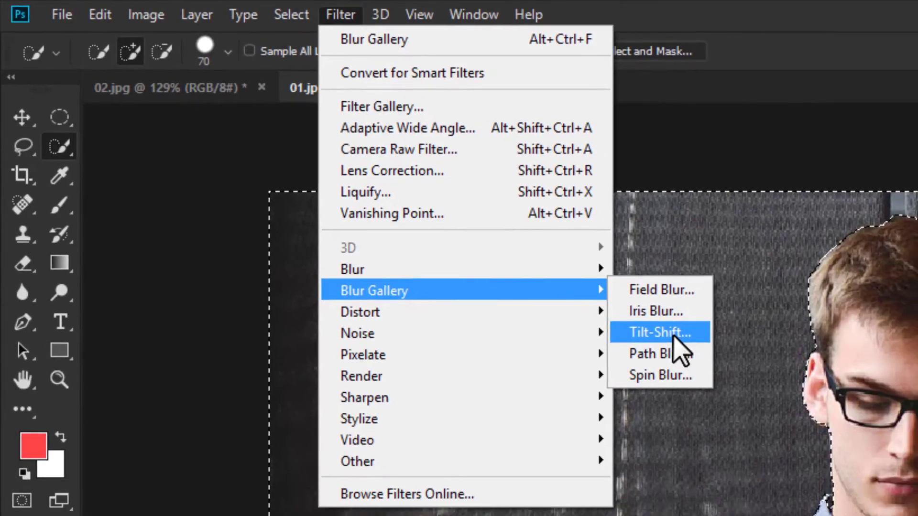
left_click(786, 401)
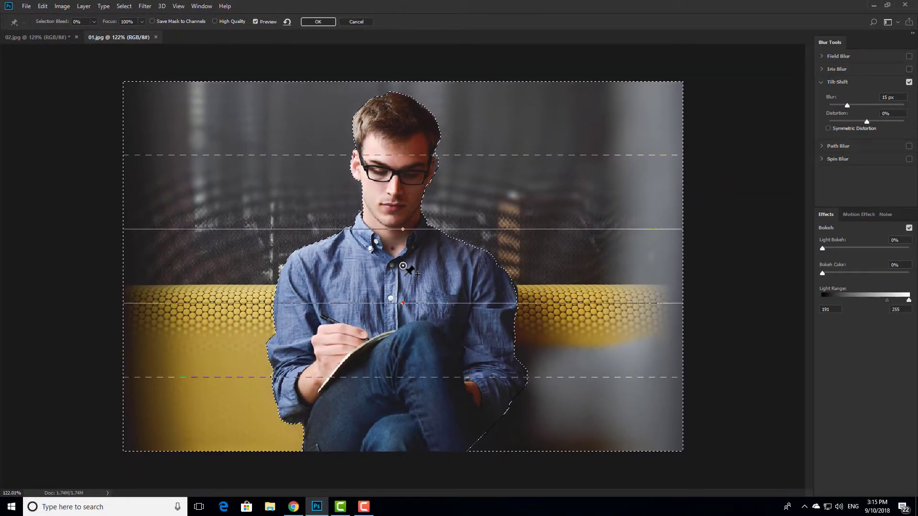
left_click_drag(404, 266, 408, 329)
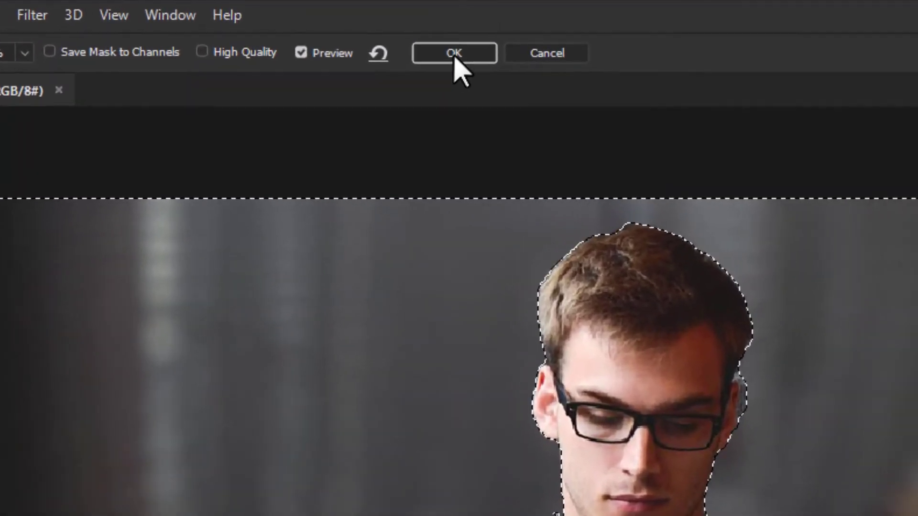
left_click(381, 37)
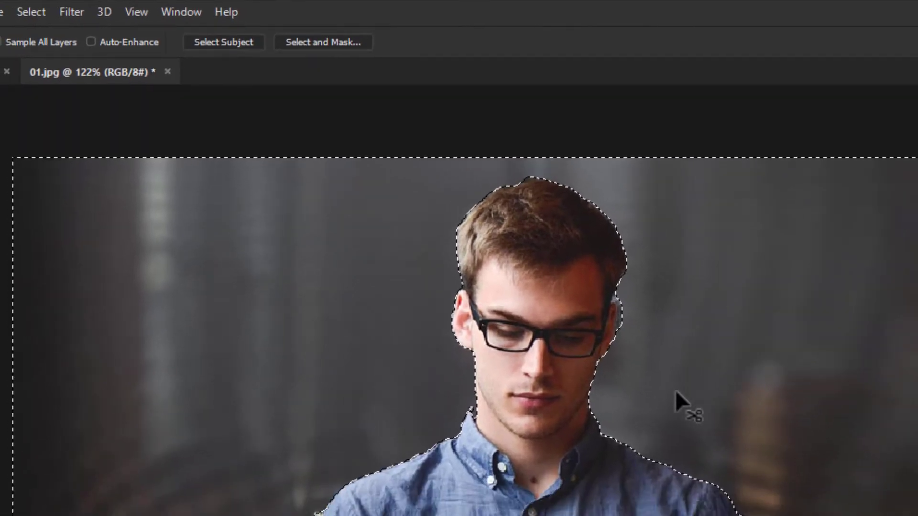
key("ctrl+d")
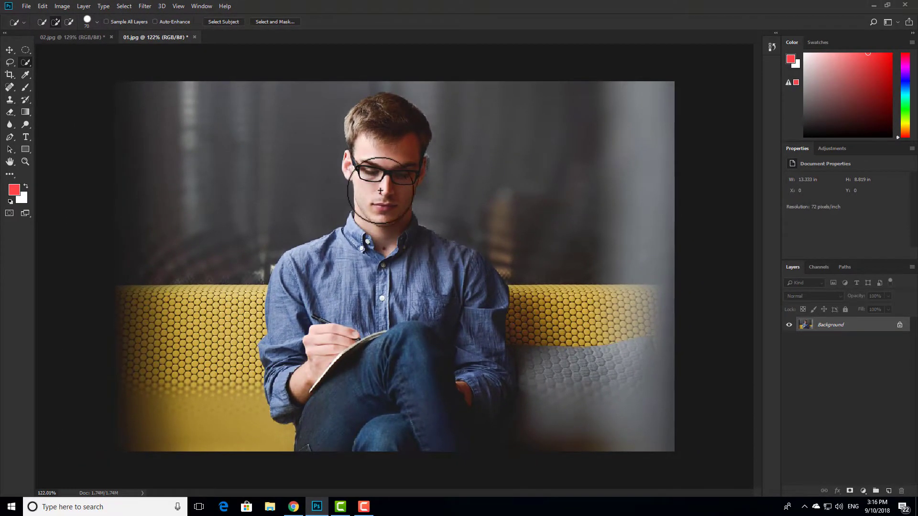
Step: Examine the finished blur in 01.jpg and return to 02.jpg to view its blurred background up close
scroll(380, 191, "up", 5)
scroll(391, 153, "down", 3)
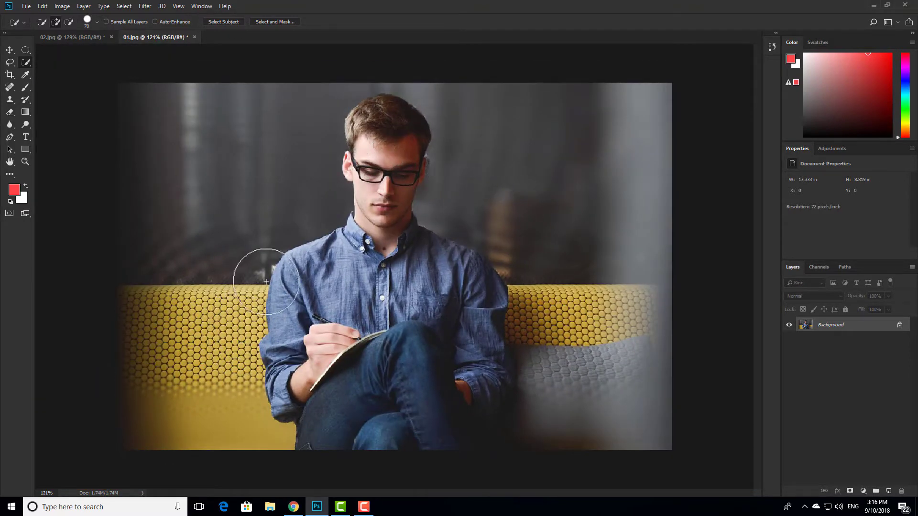
left_click(81, 37)
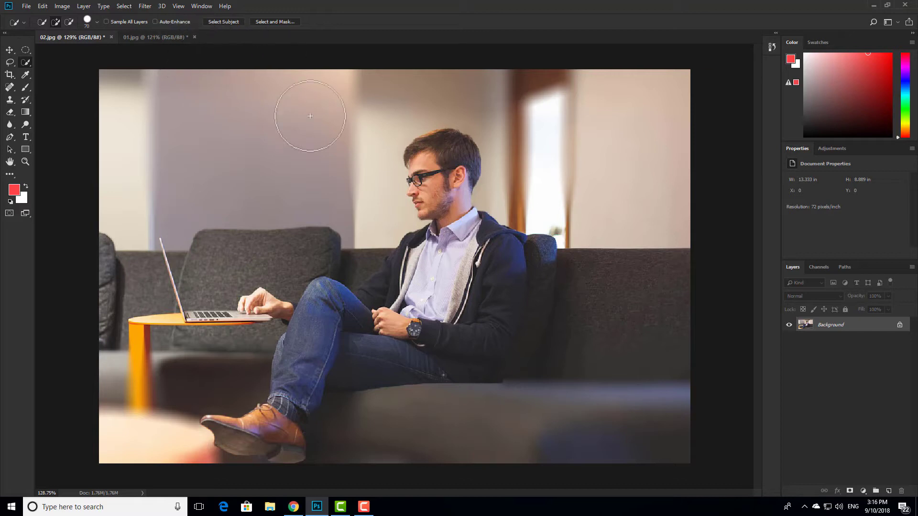
scroll(345, 215, "up", 3)
scroll(346, 216, "up", 2)
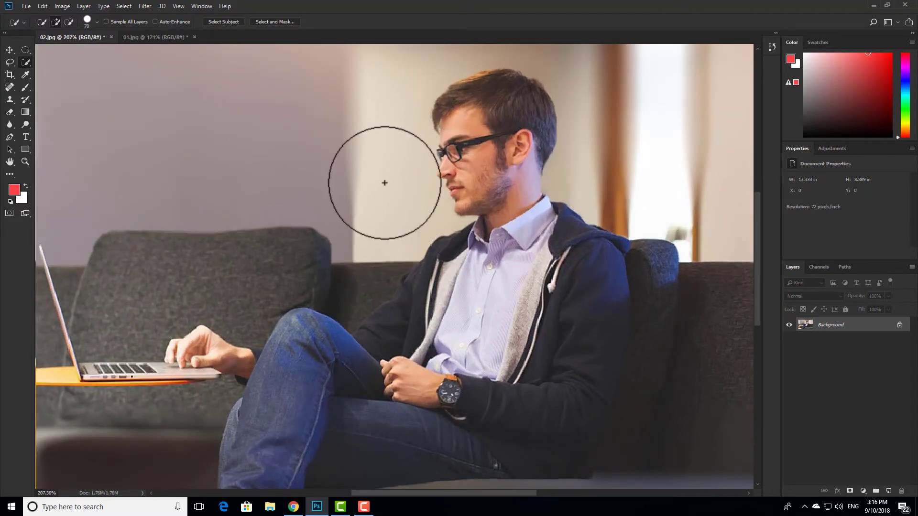